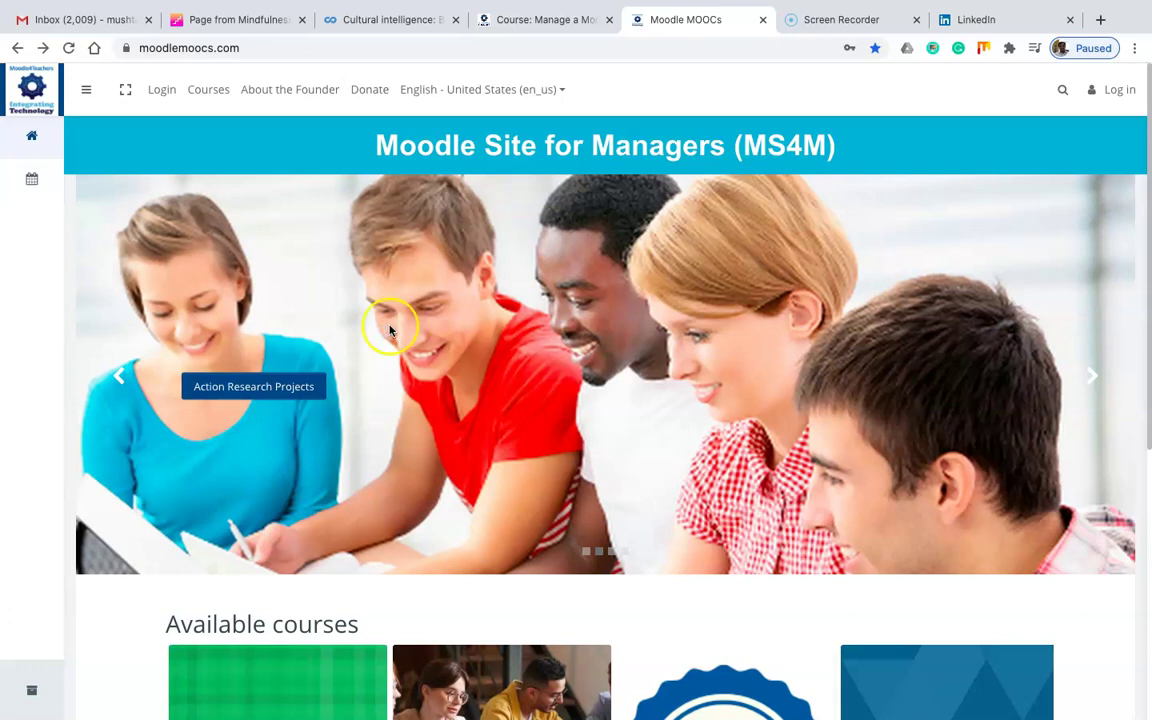
# Examine the Moodle site's front page, covering the header links, image carousel, available courses, sidebar shortcuts and footer social links.
pyautogui.scroll(-2, 695, 450)
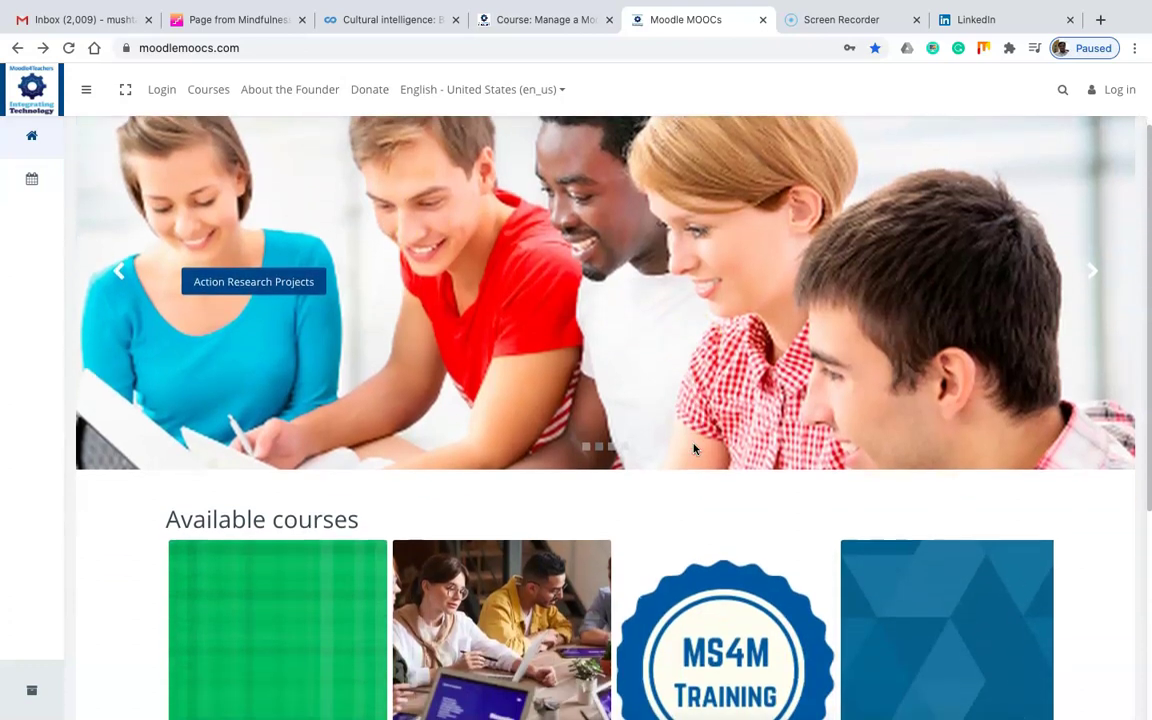
pyautogui.scroll(1, 695, 450)
pyautogui.scroll(1, 695, 450)
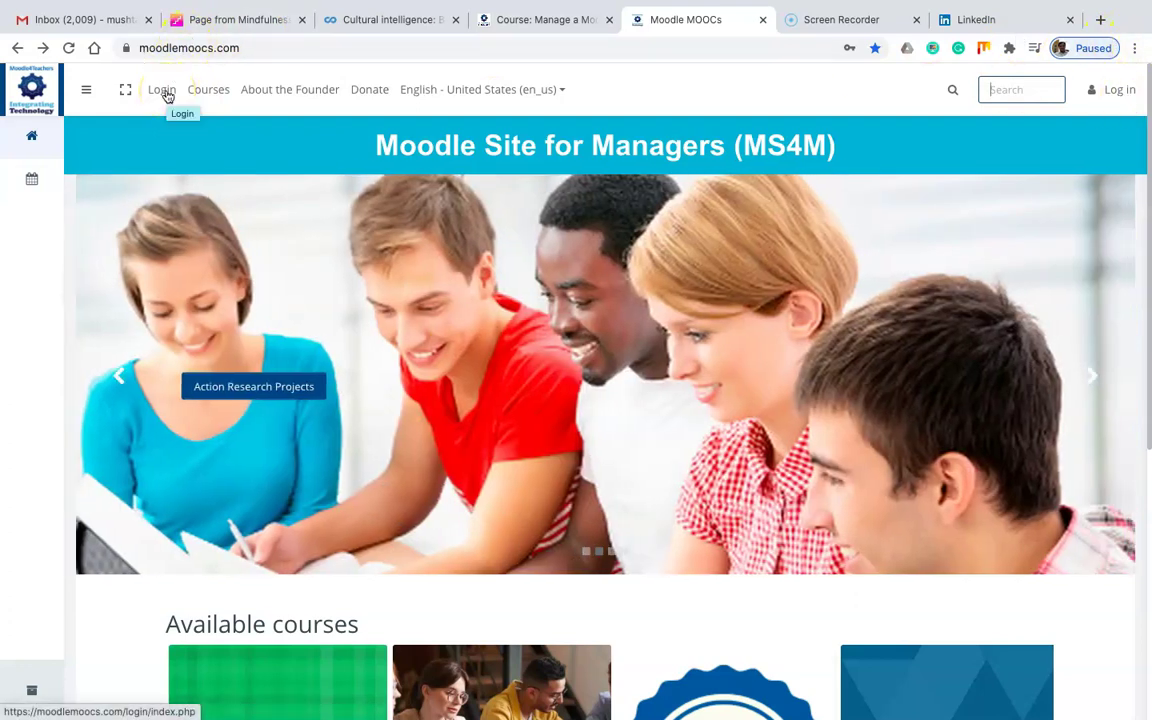
pyautogui.scroll(-3, 257, 296)
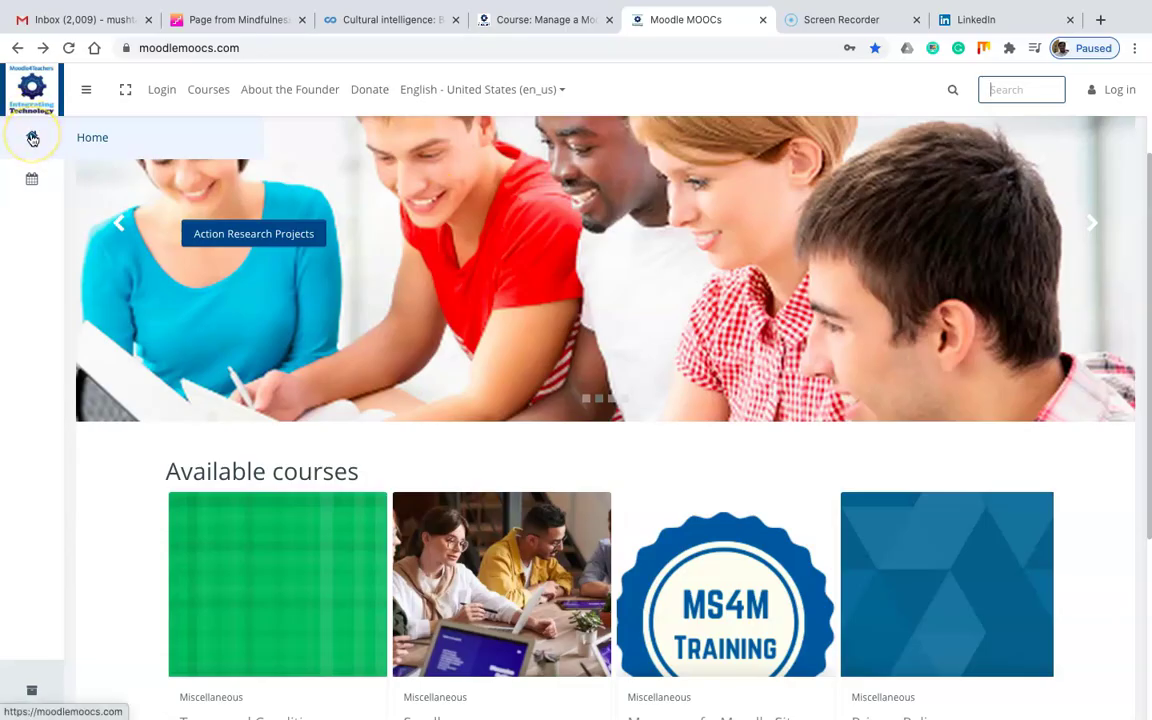
pyautogui.click(34, 186)
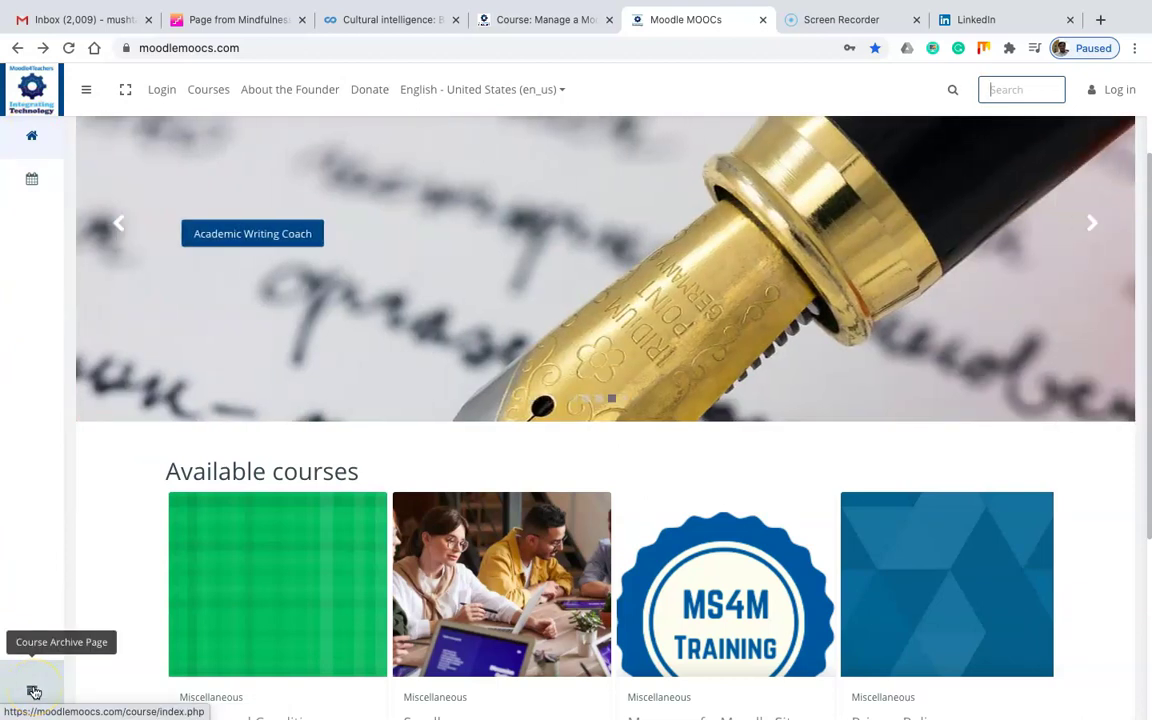
pyautogui.scroll(-2, 617, 470)
pyautogui.scroll(3, 617, 470)
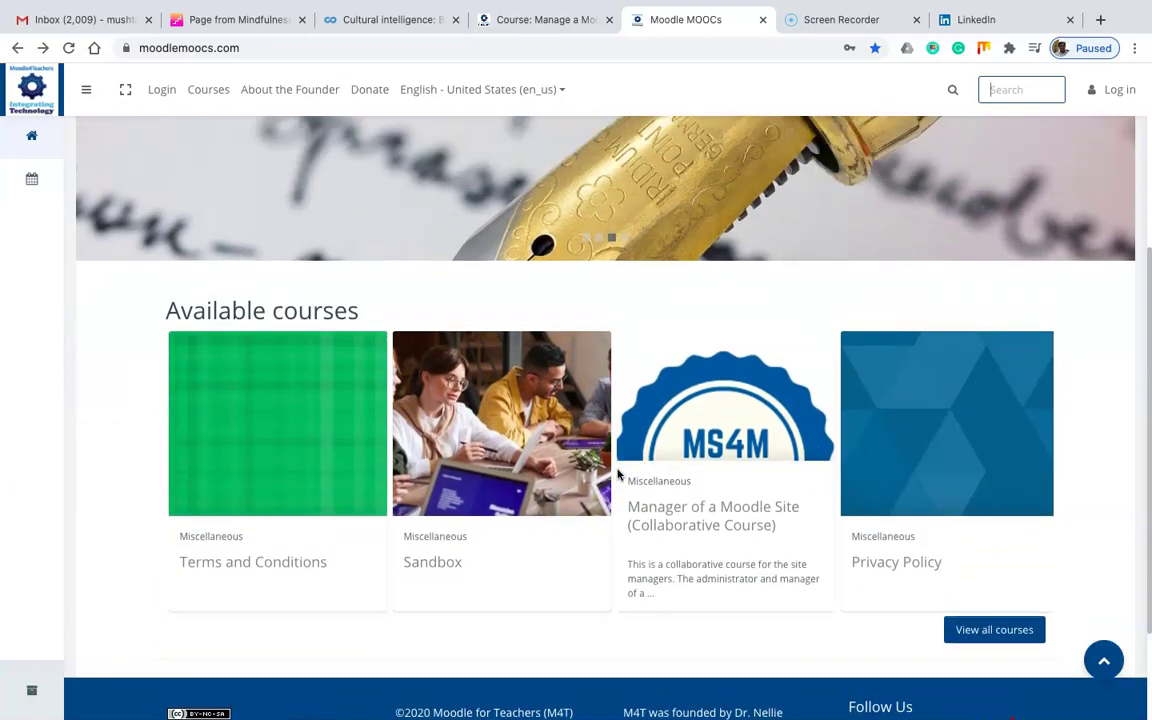
pyautogui.scroll(1, 430, 350)
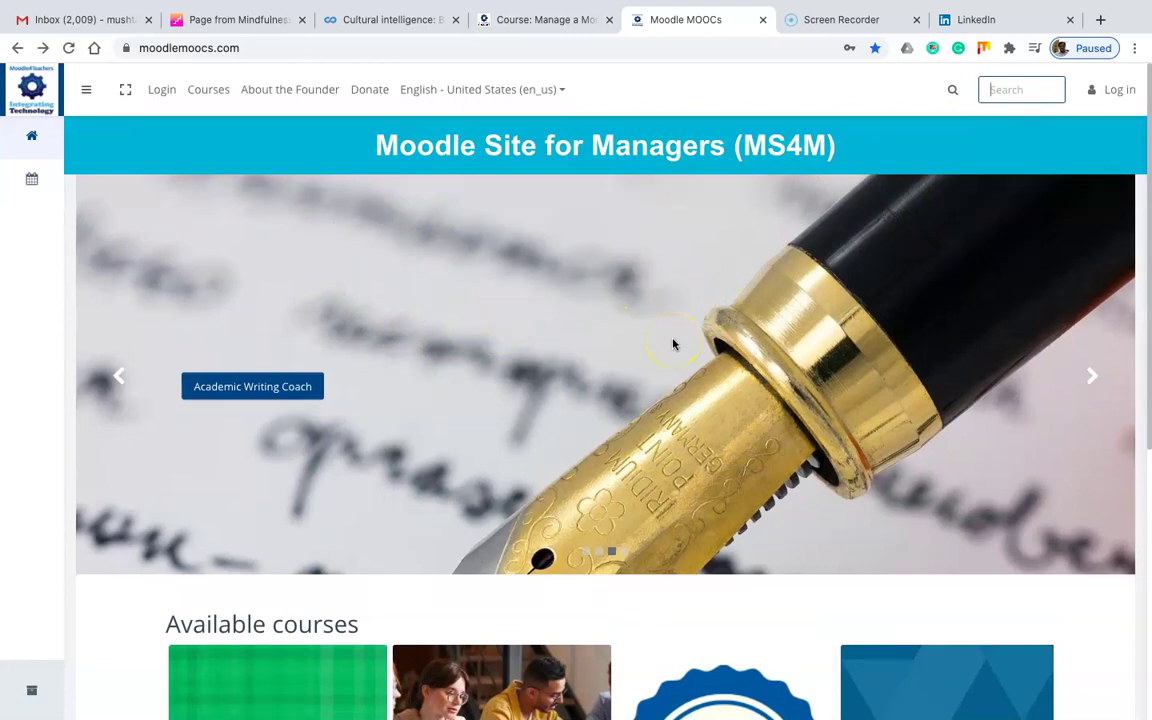
pyautogui.scroll(-5, 673, 345)
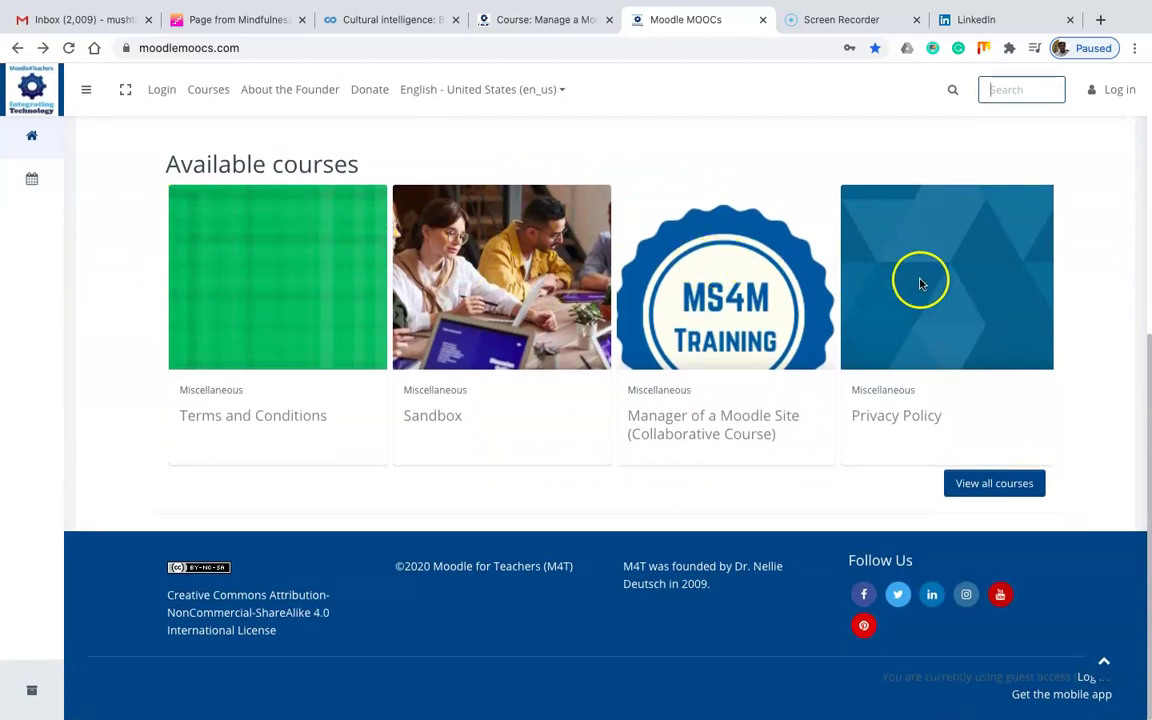
pyautogui.click(1005, 494)
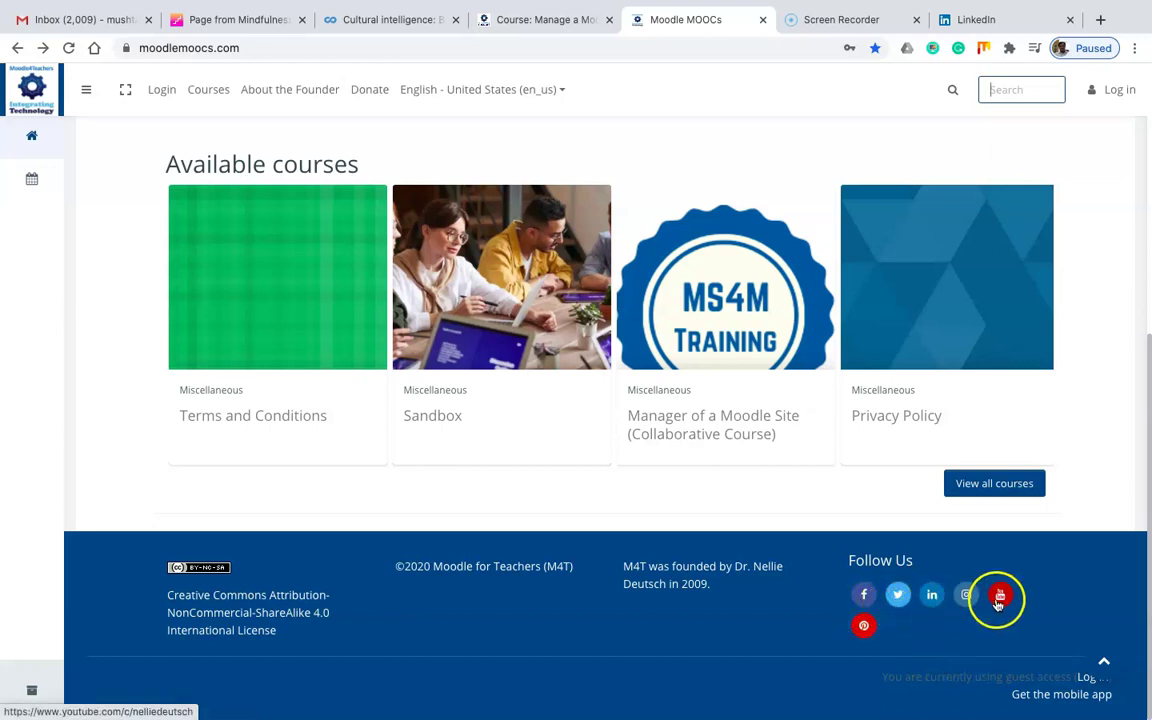
pyautogui.scroll(5, 573, 452)
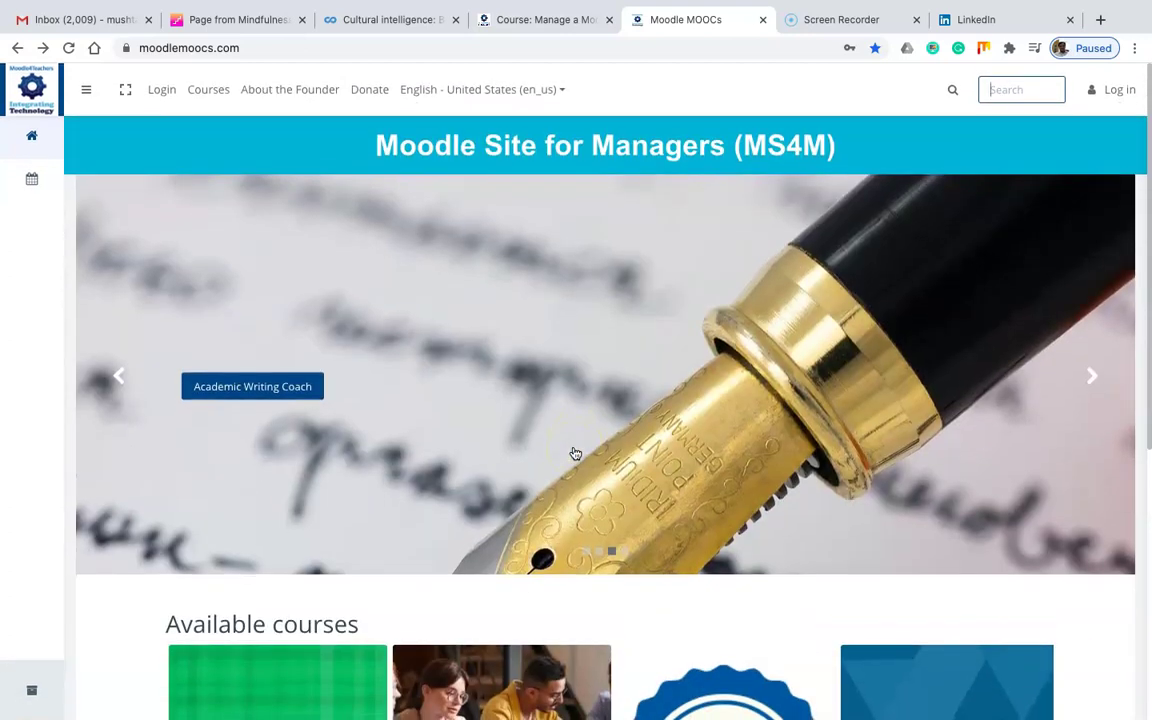
# Expand the side navigation to view its labelled entries, and collapse it again.
pyautogui.click(89, 93)
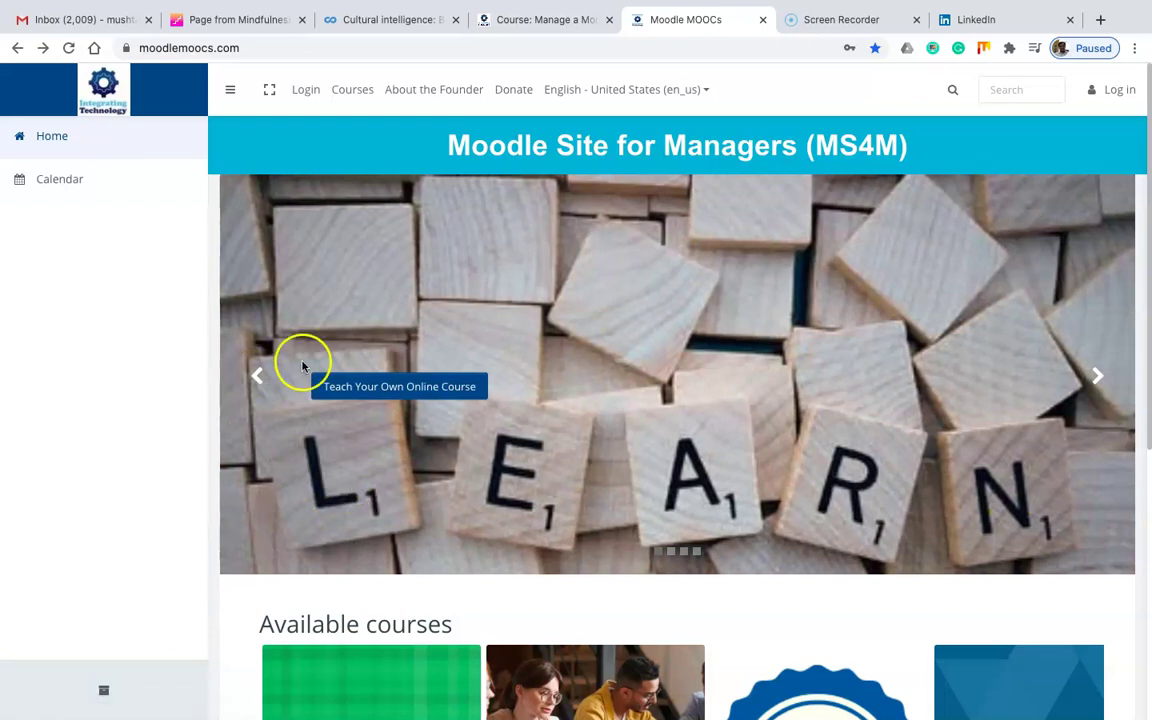
pyautogui.click(232, 92)
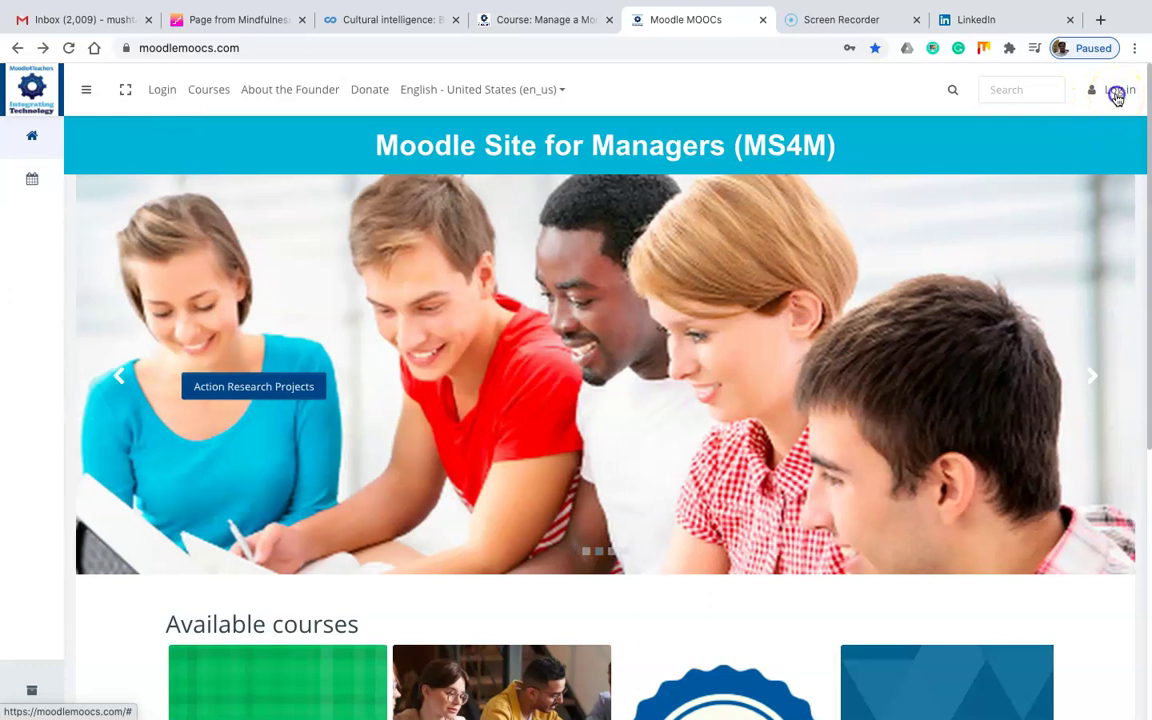
# View the quick login form, open the full Sign In page and log in as a guest.
pyautogui.click(1117, 93)
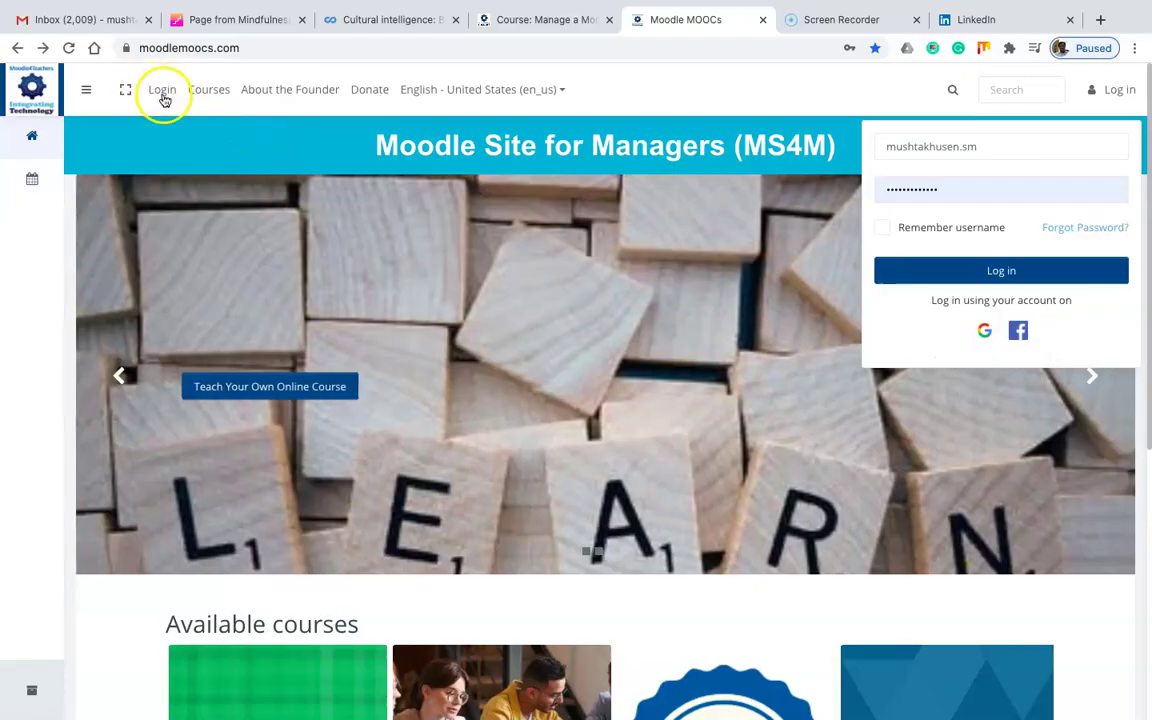
pyautogui.click(163, 97)
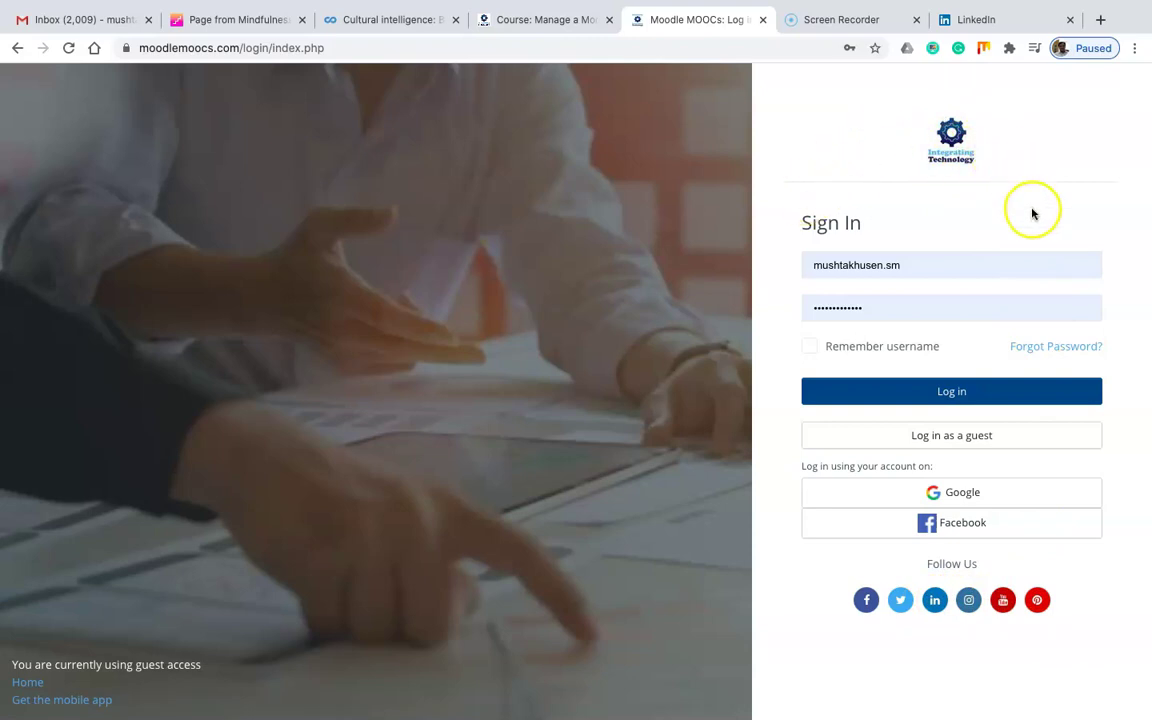
pyautogui.click(980, 437)
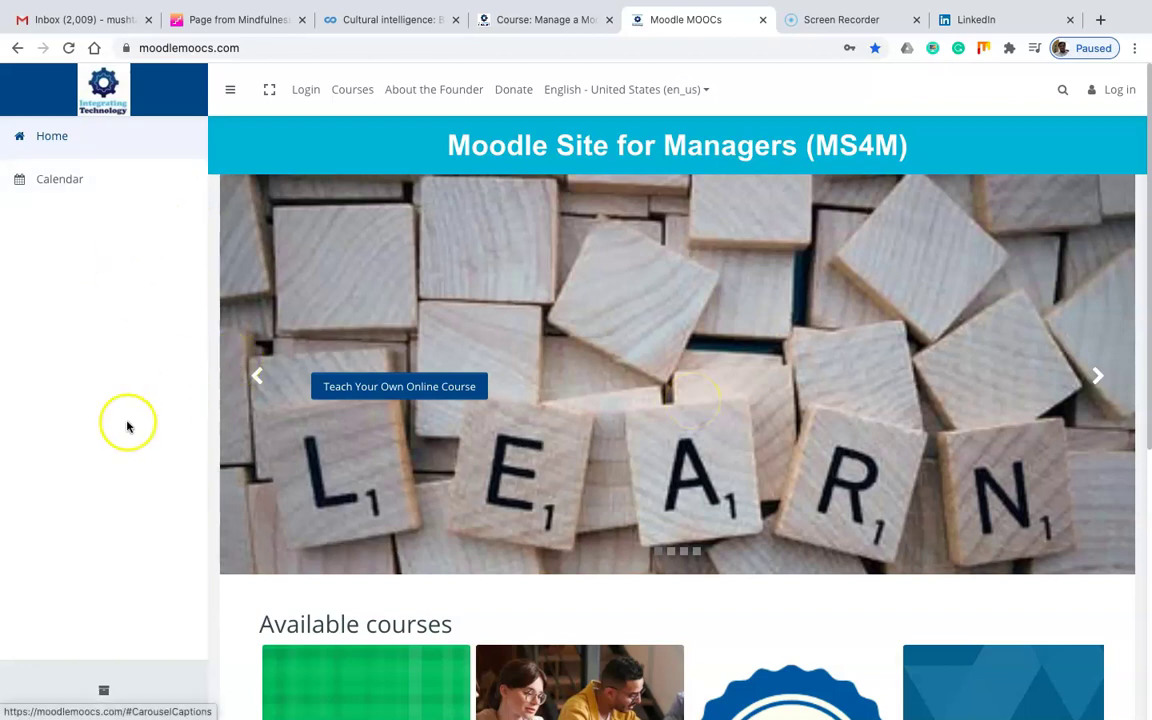
# Collapse the side navigation and open the Course Archive Page to look over the course cards.
pyautogui.click(229, 92)
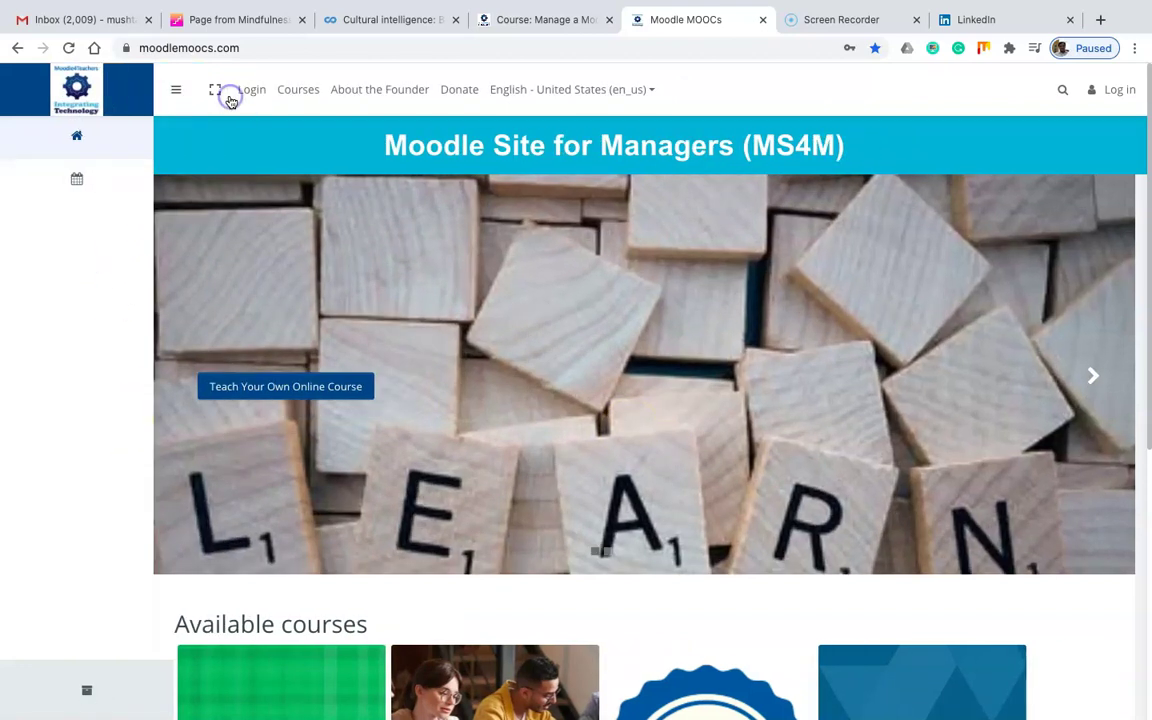
pyautogui.scroll(-3, 764, 386)
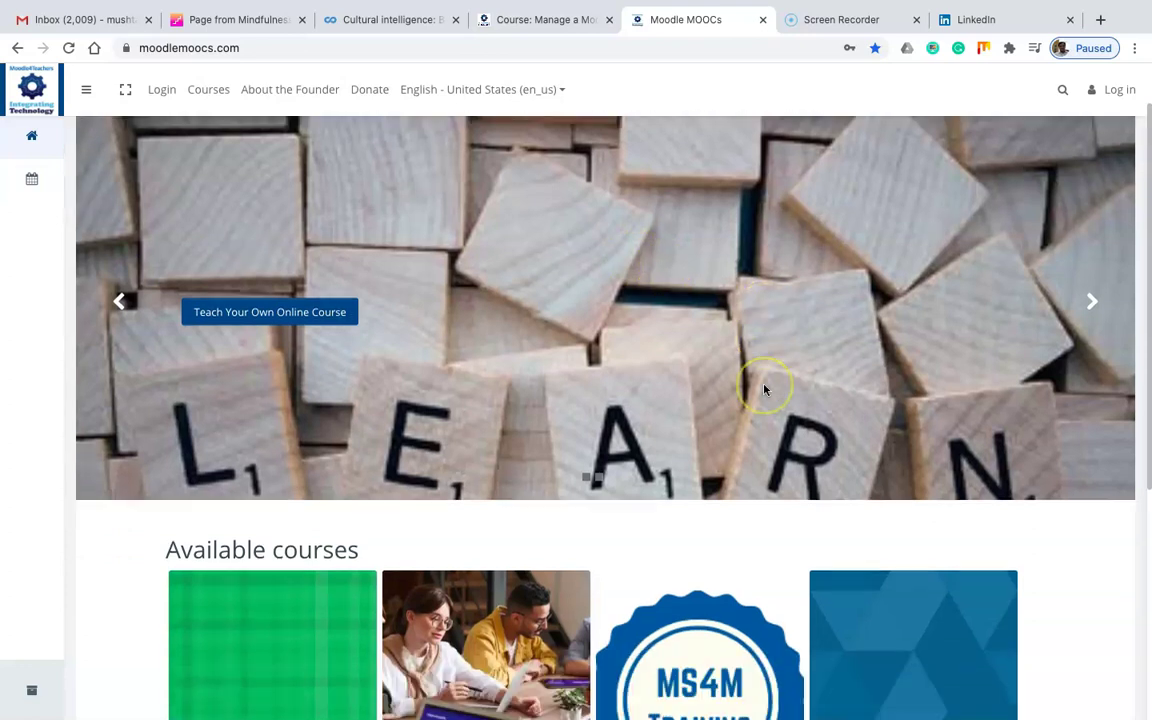
pyautogui.scroll(3, 764, 388)
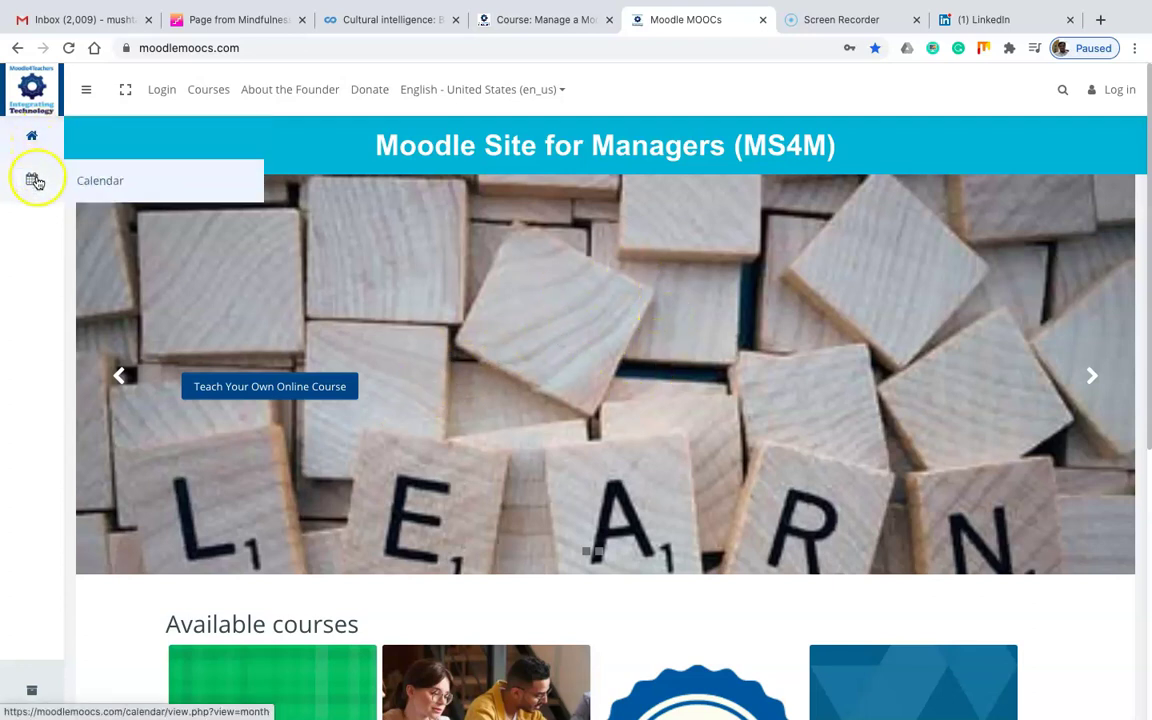
pyautogui.click(33, 694)
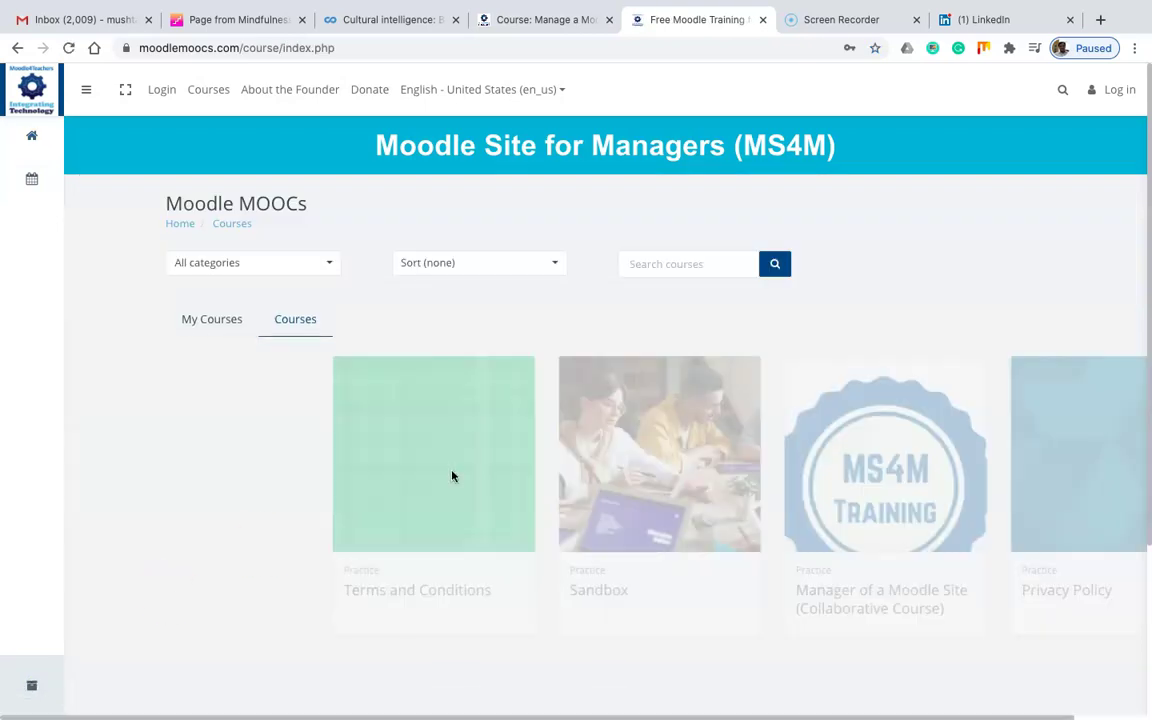
pyautogui.scroll(-3, 452, 476)
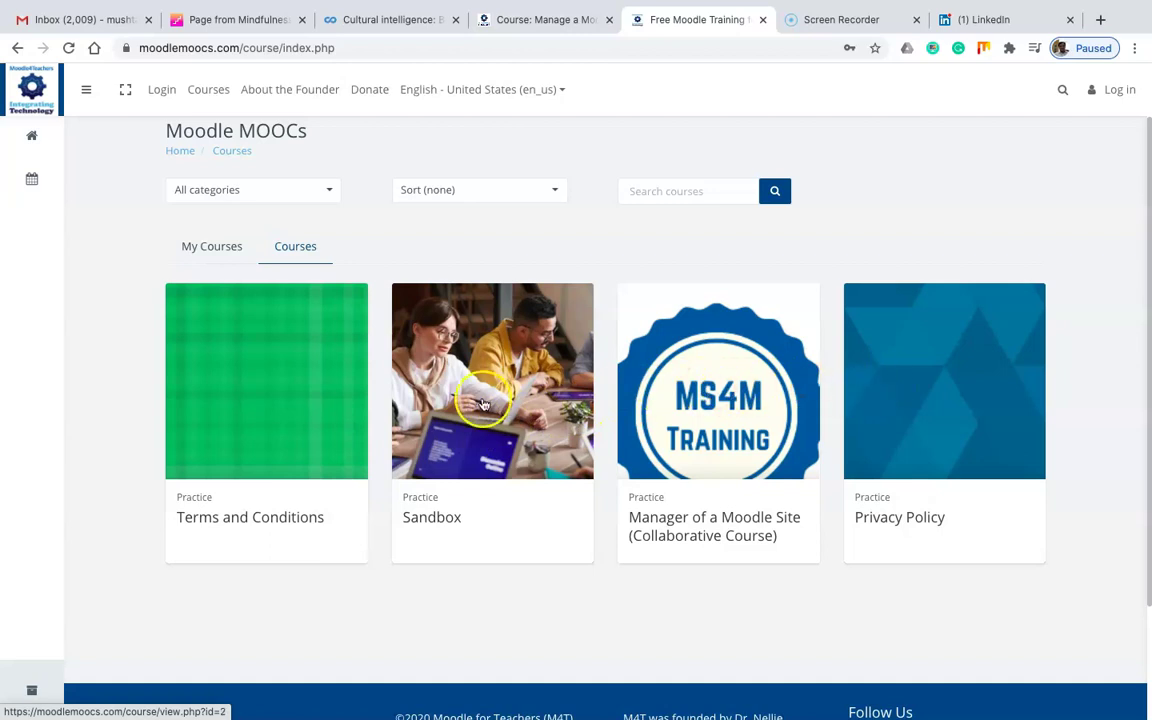
pyautogui.scroll(-1, 483, 404)
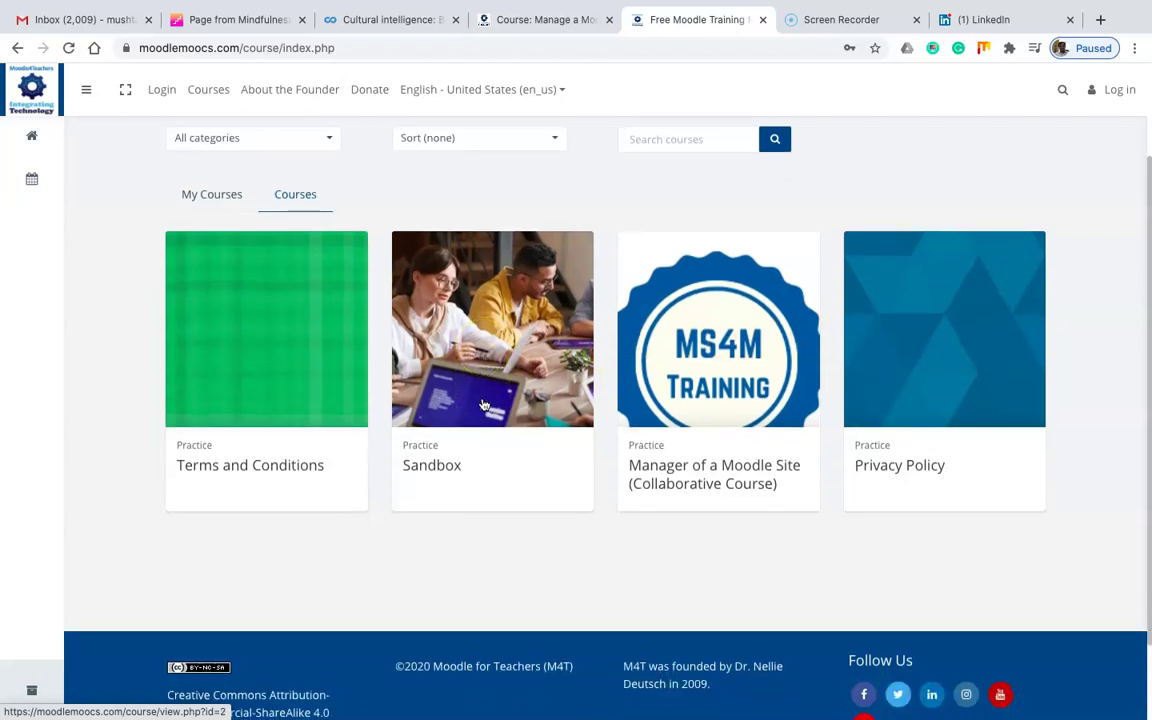
# View the Sandbox course's enrollment options and return to the course list.
pyautogui.click(528, 342)
pyautogui.click(518, 344)
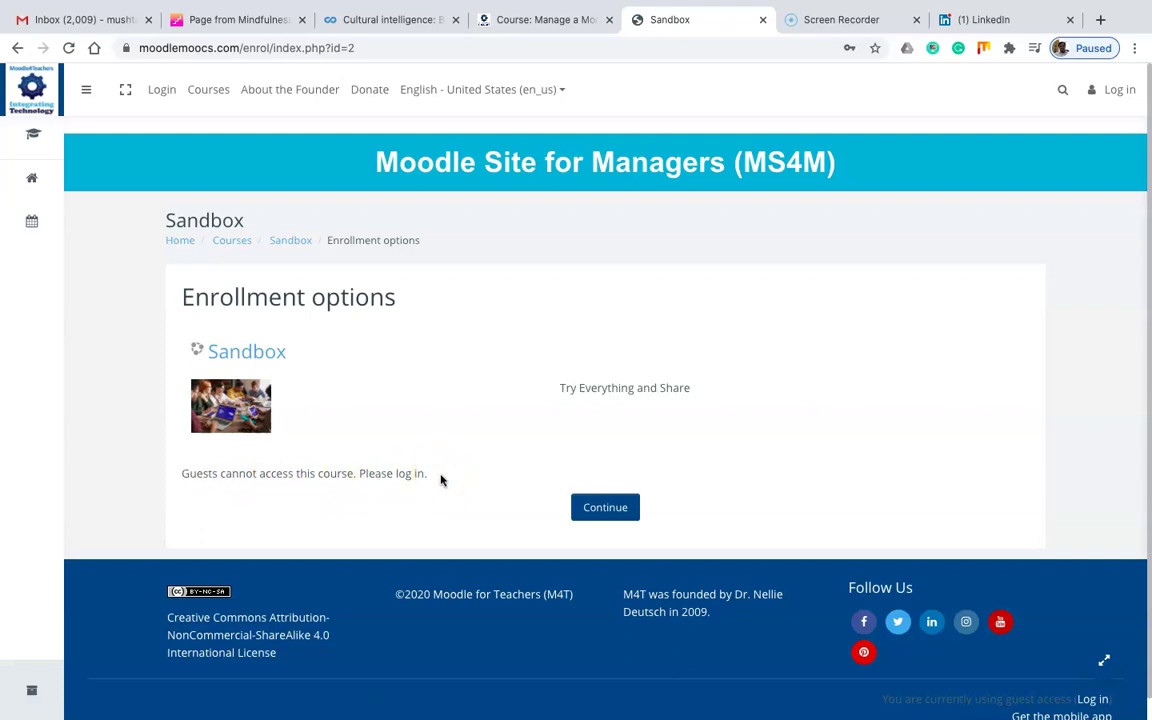
pyautogui.click(17, 49)
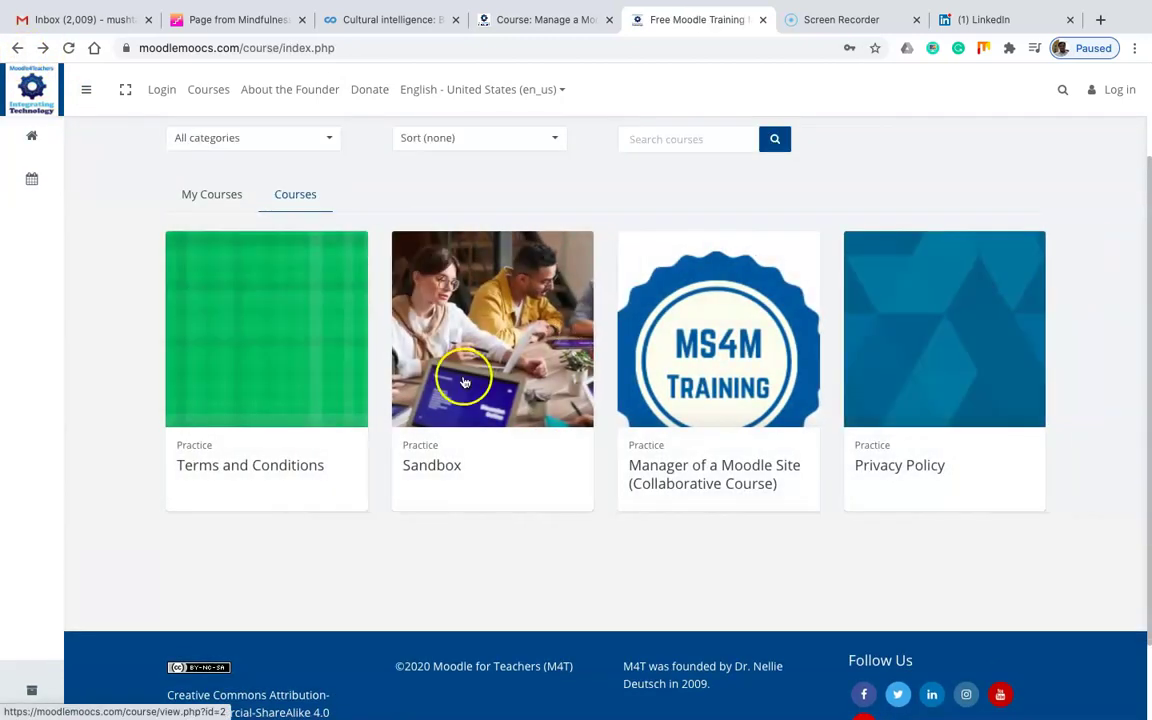
# View the enrollment options of the Manager of a Moodle Site (Collaborative Course) and go back to the course list.
pyautogui.click(716, 345)
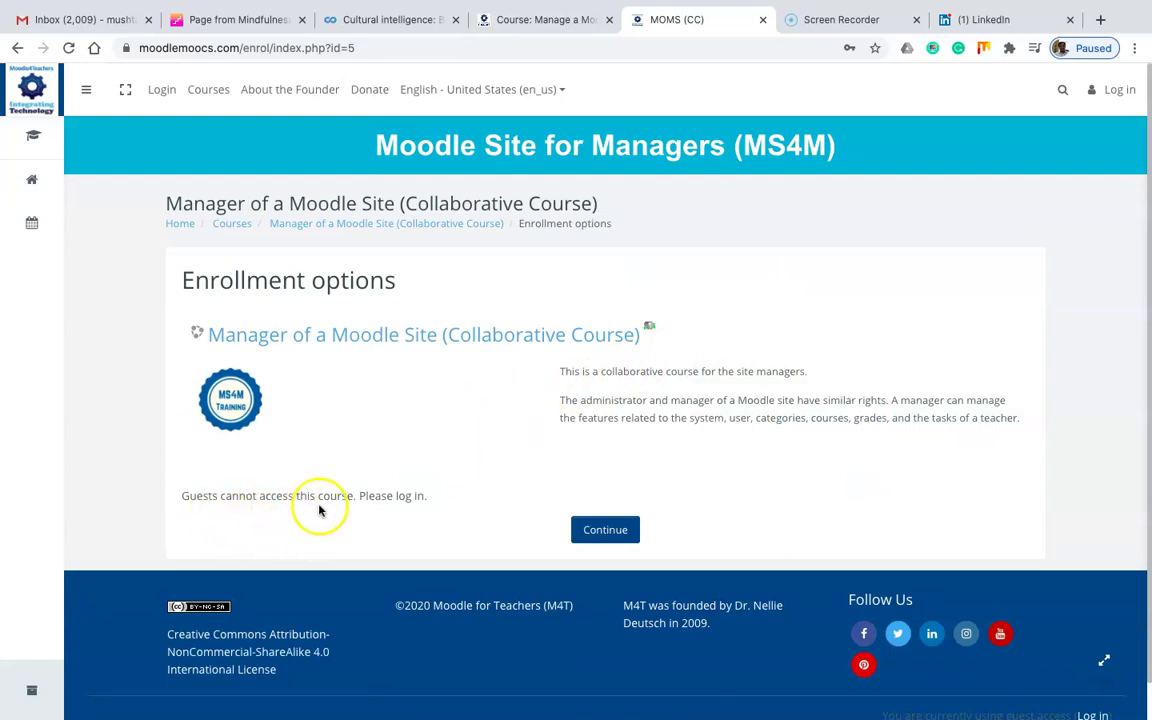
pyautogui.scroll(-1, 425, 513)
pyautogui.scroll(1, 425, 513)
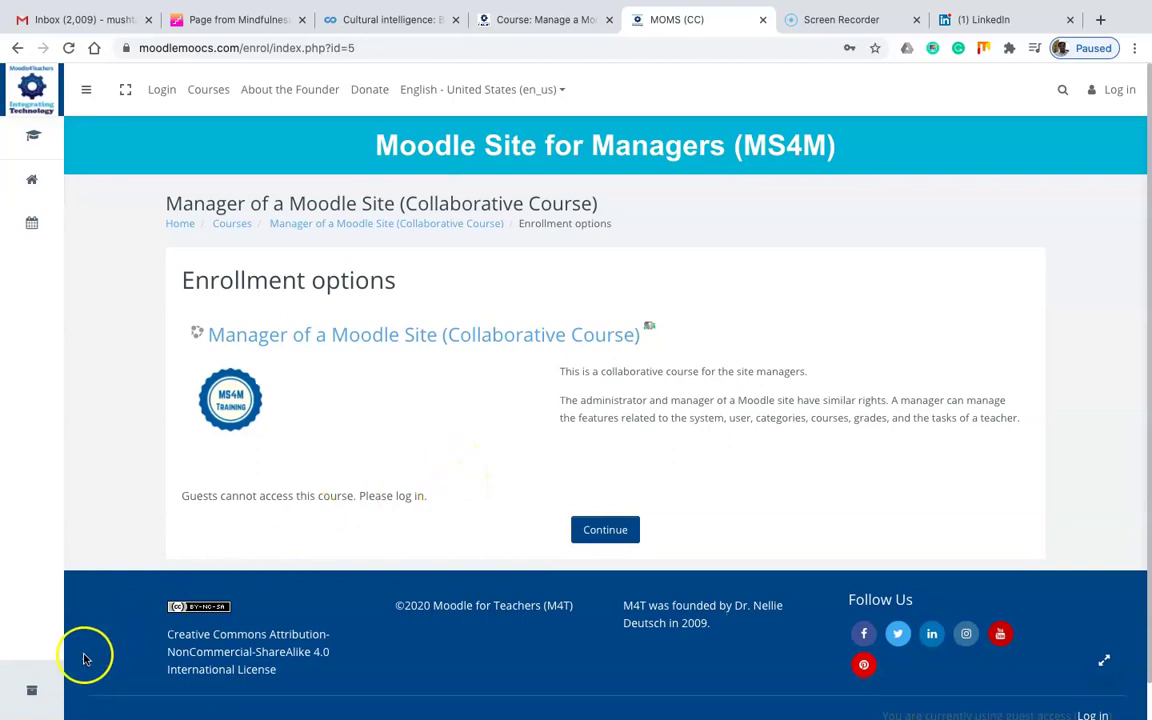
pyautogui.click(17, 48)
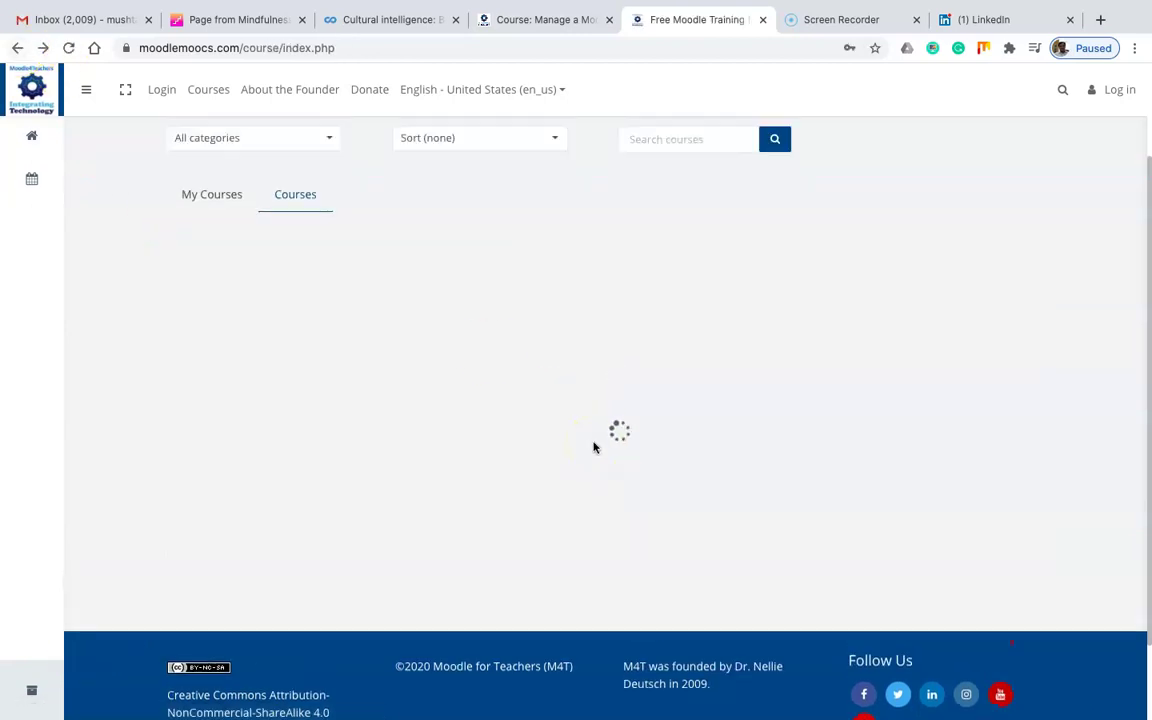
# View the sorting choices for the course list without changing the order, and look over the page.
pyautogui.scroll(2, 593, 447)
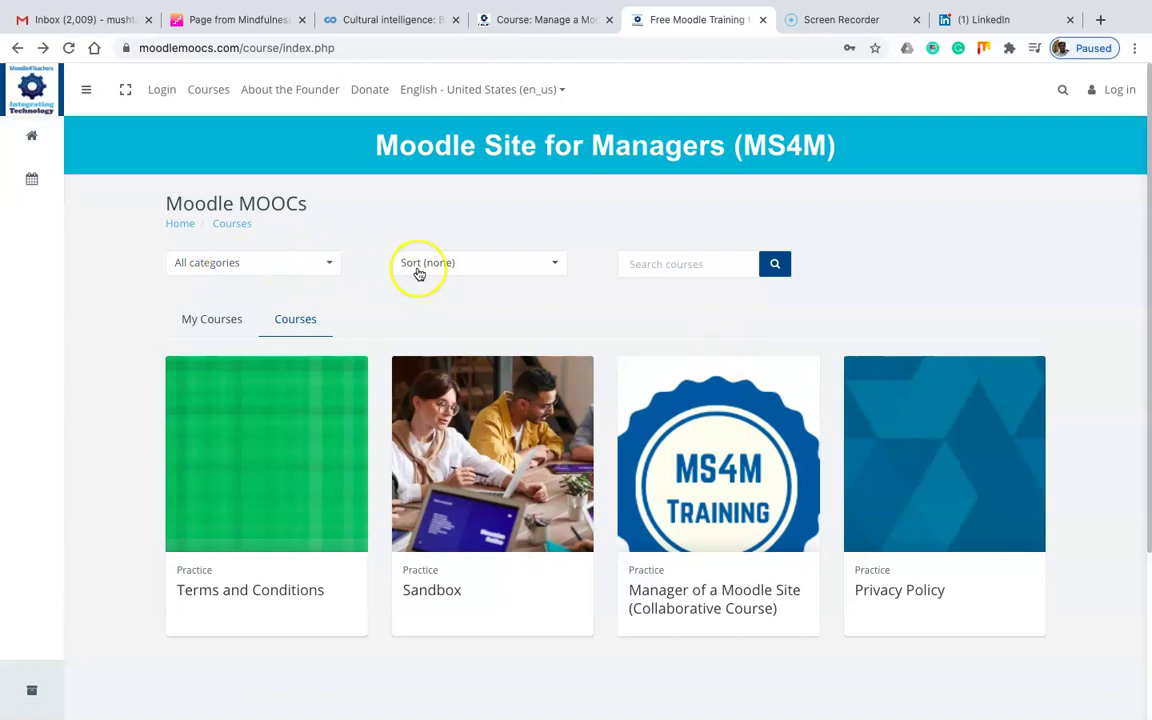
pyautogui.click(469, 268)
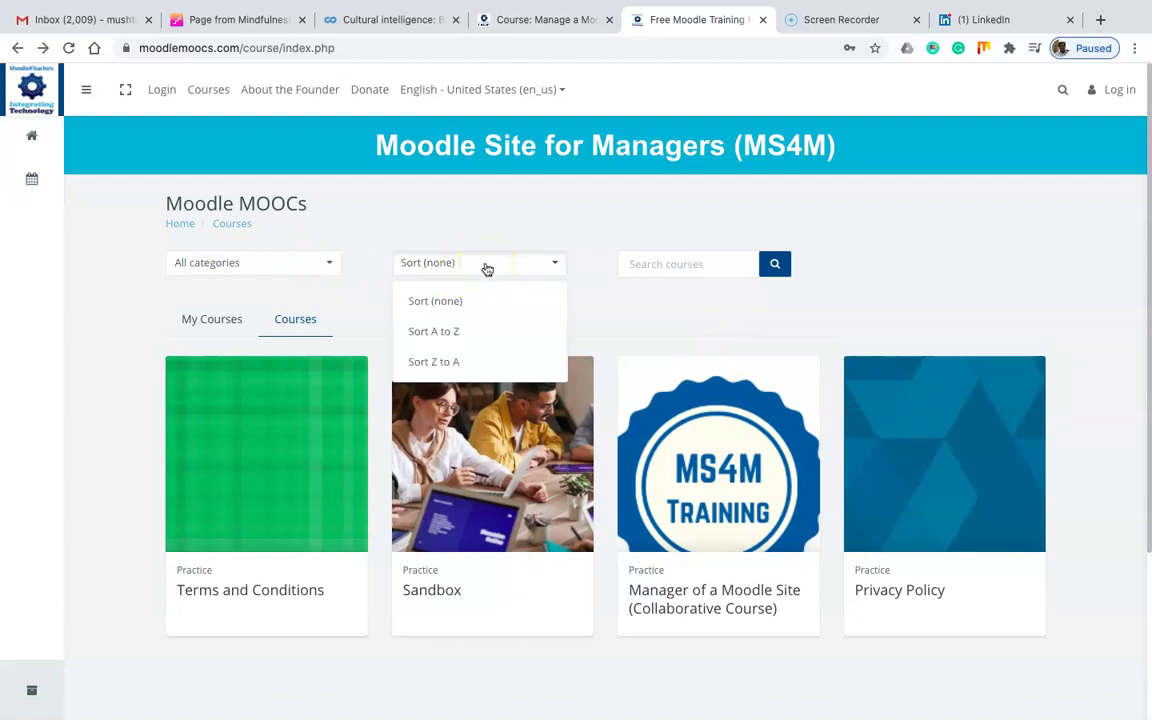
pyautogui.click(484, 262)
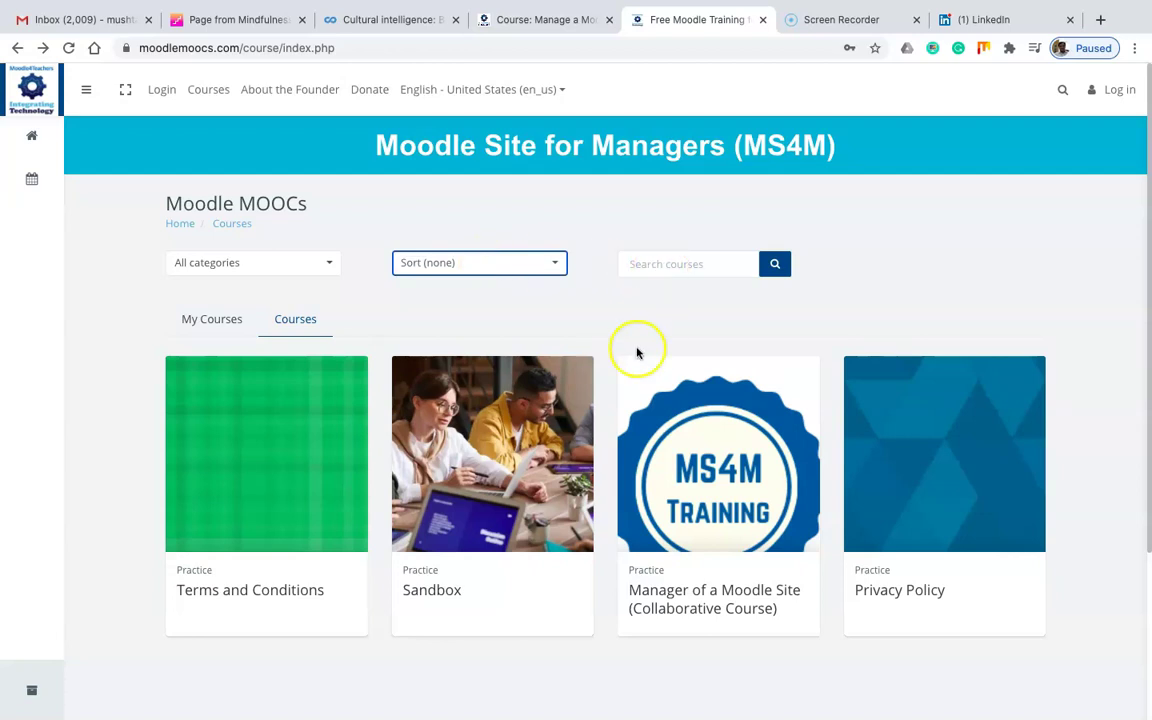
pyautogui.scroll(-3, 635, 352)
pyautogui.scroll(3, 632, 371)
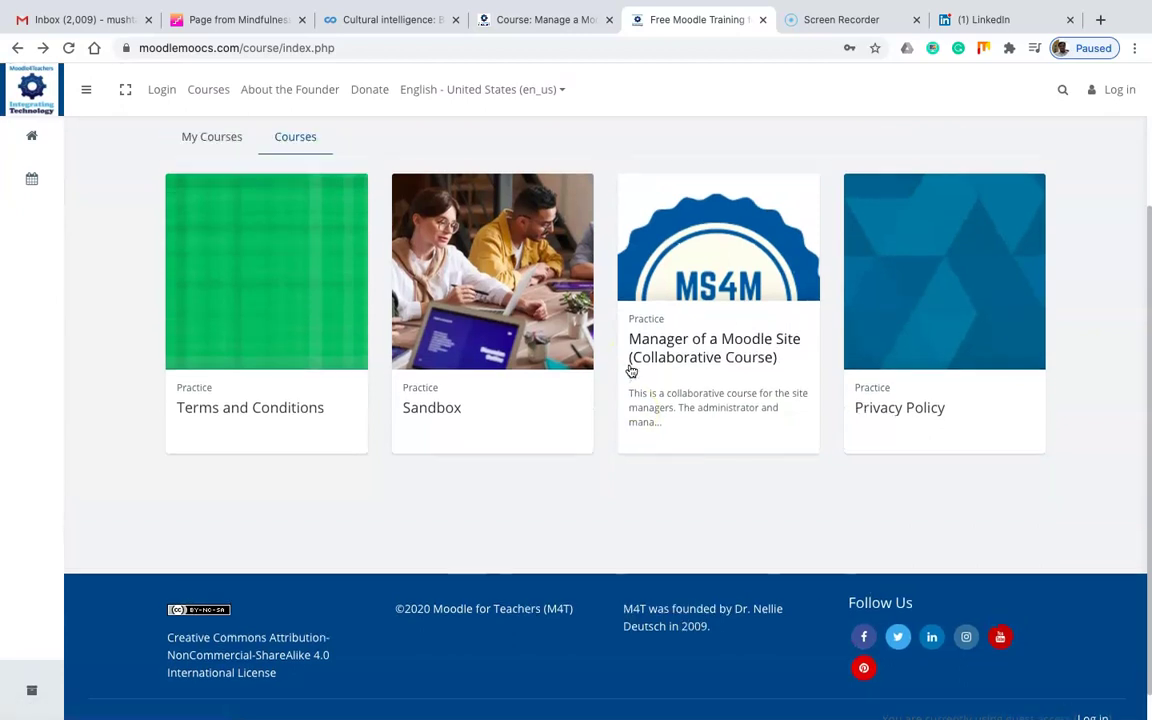